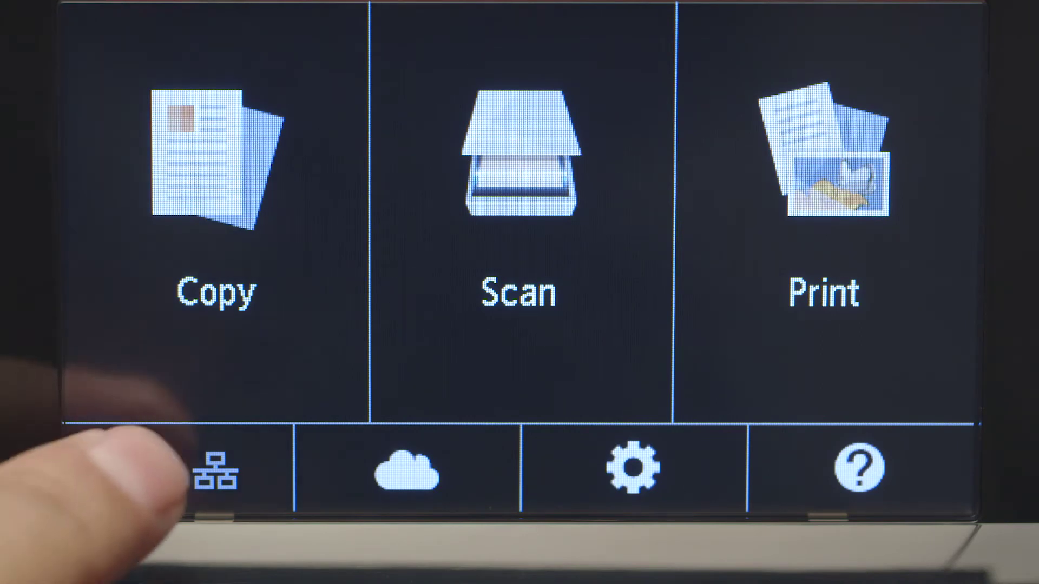
Step: On the TS9020 panel, go through LAN settings to Wireless LAN setup and start Easy wireless connect
click(215, 471)
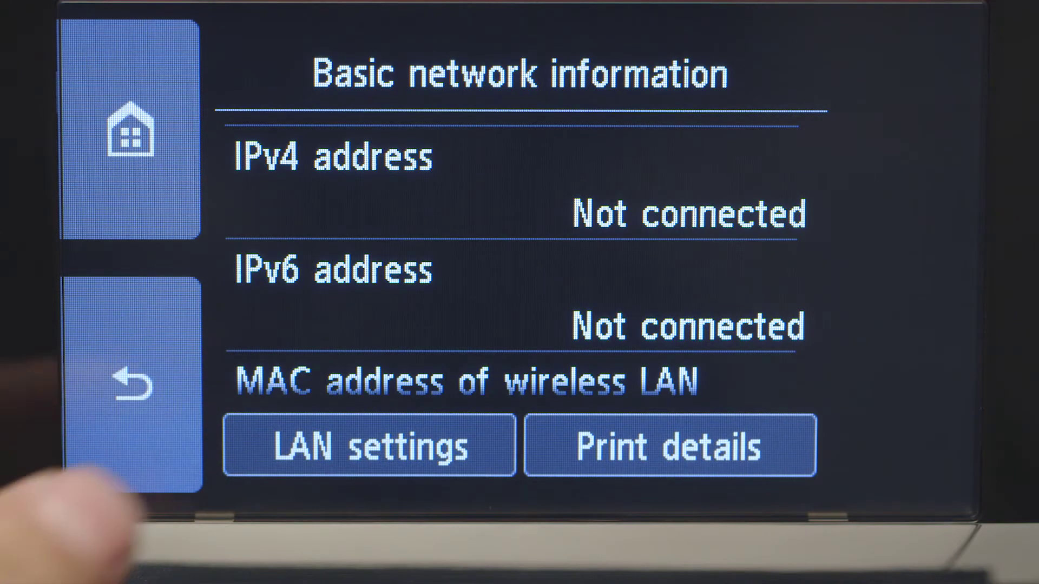
click(374, 444)
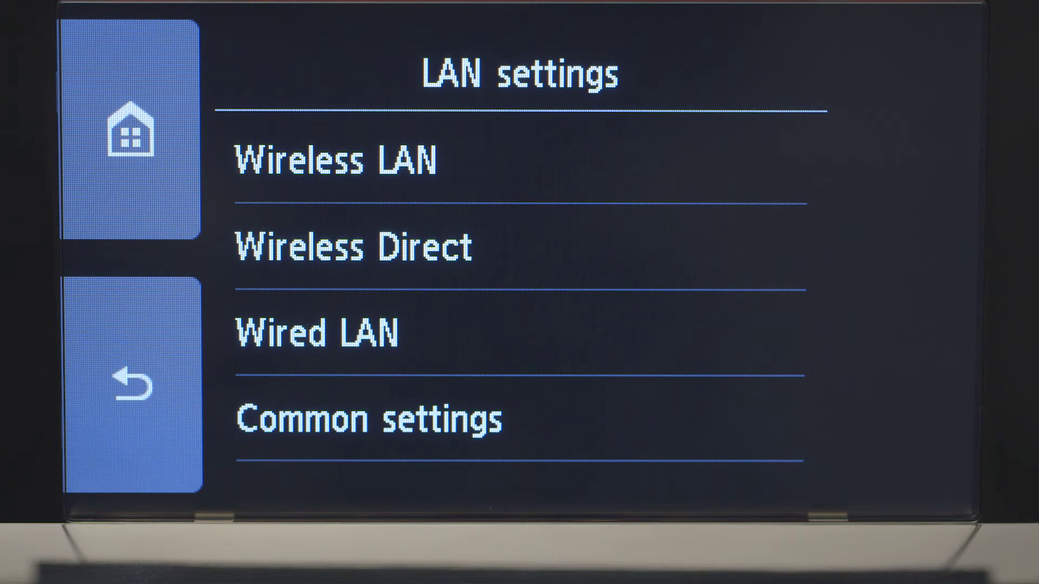
click(346, 161)
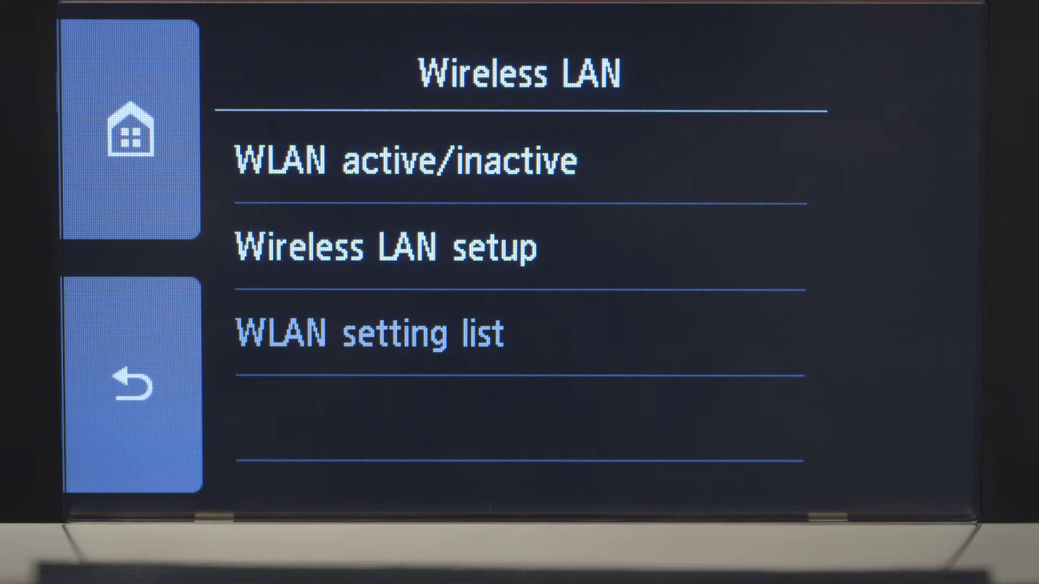
click(401, 248)
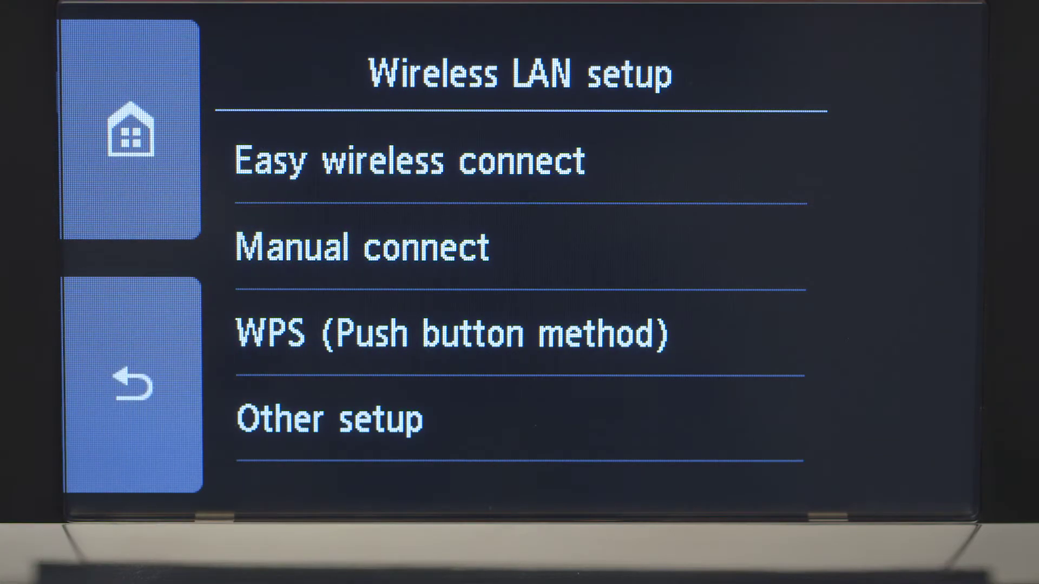
click(287, 162)
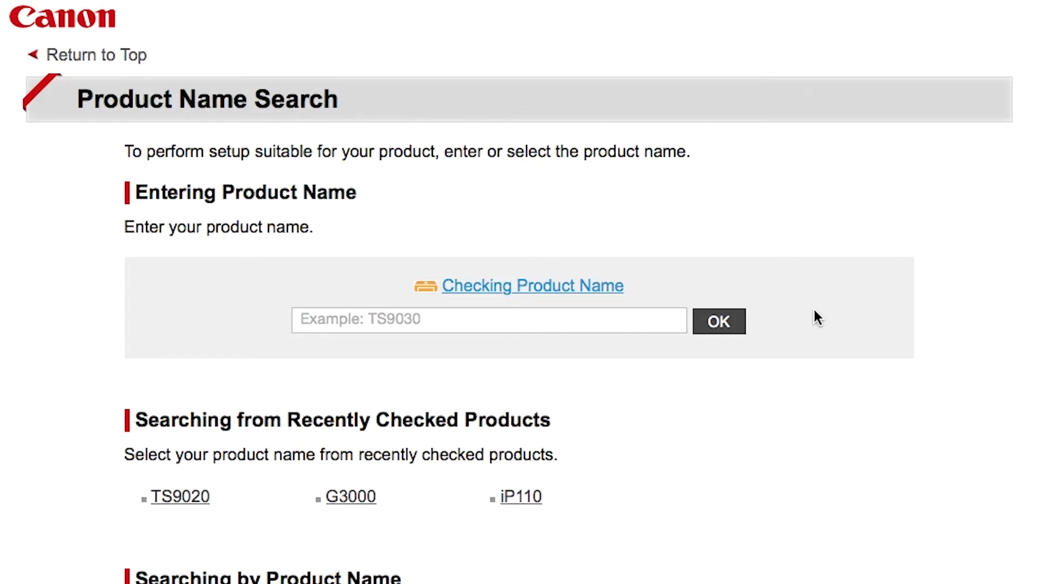
Step: Find the TS9020 under TS models on the Canon IJ Setup site, pick USA, and start Mac setup
scroll(817, 318, down, 10)
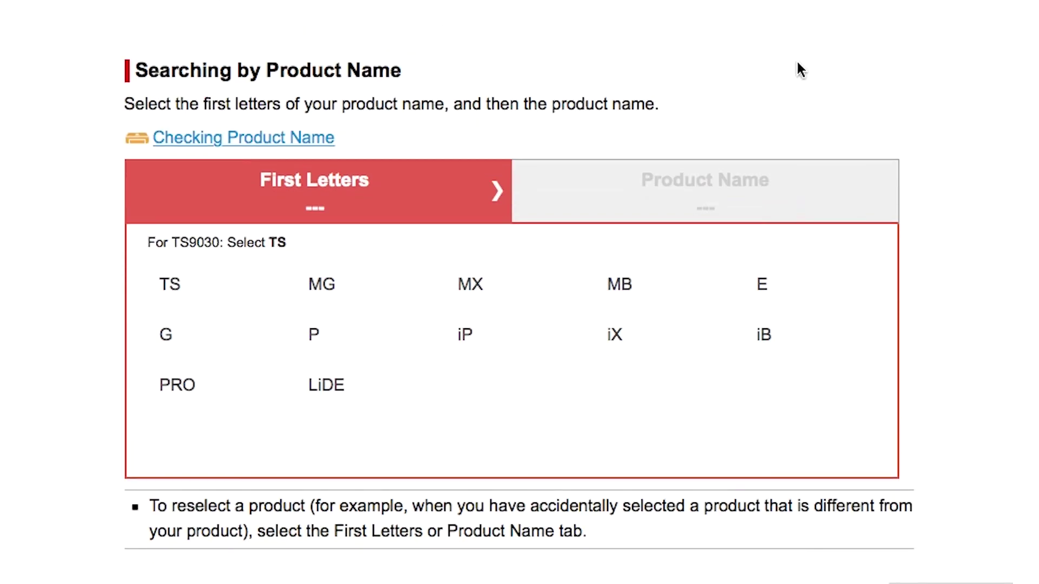
click(169, 286)
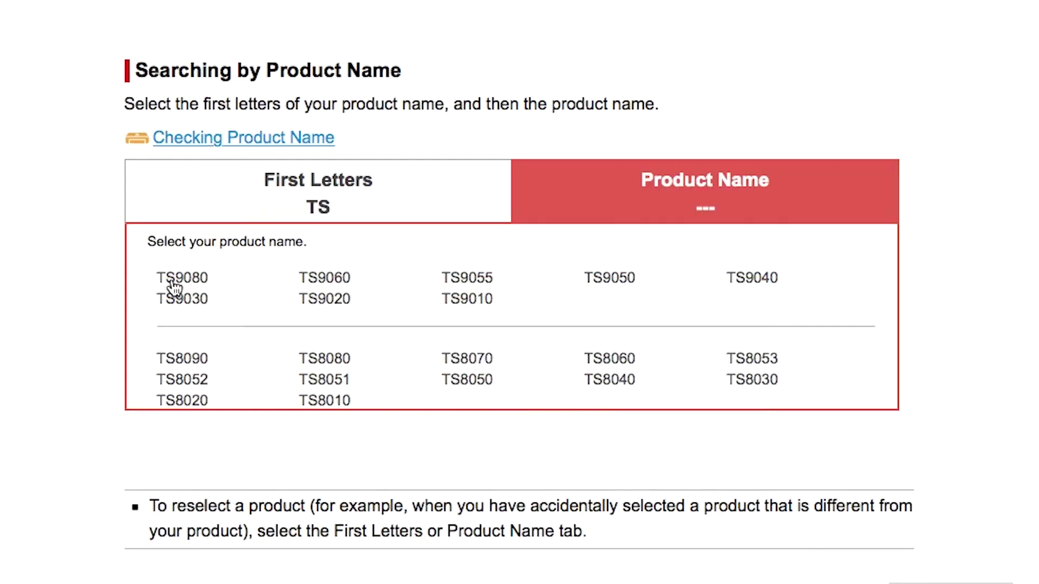
click(319, 308)
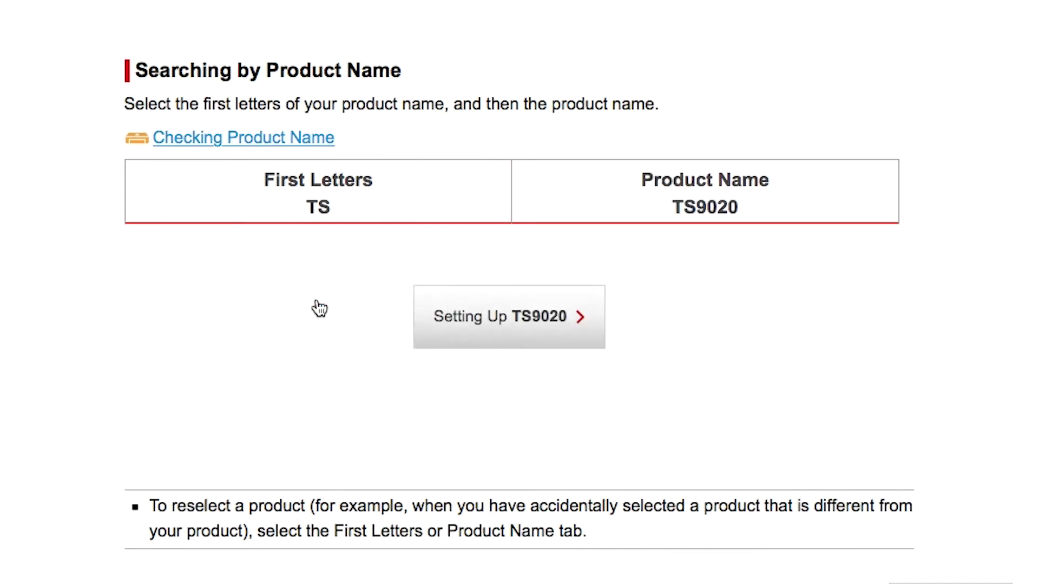
click(490, 317)
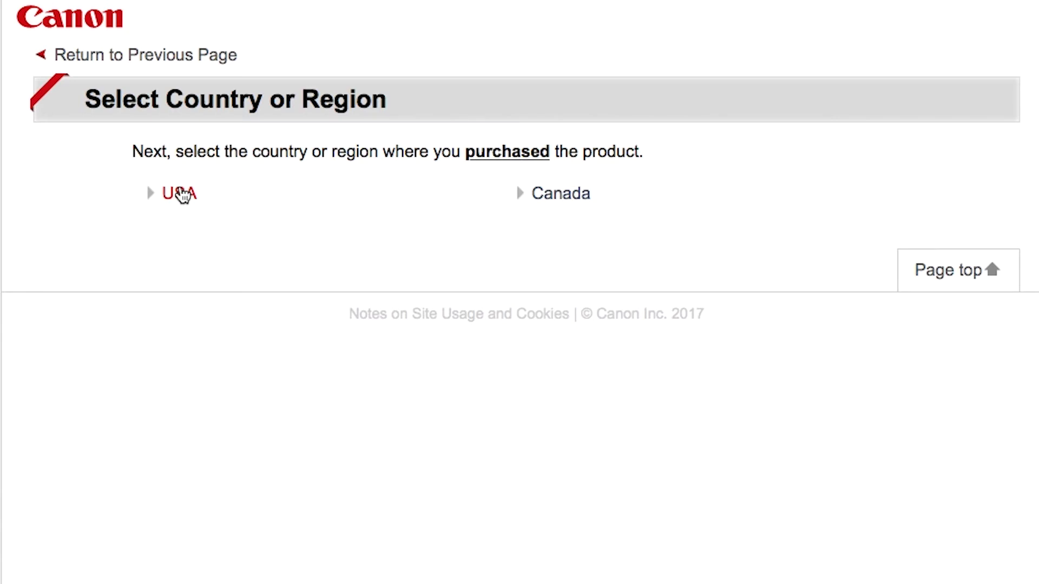
click(181, 194)
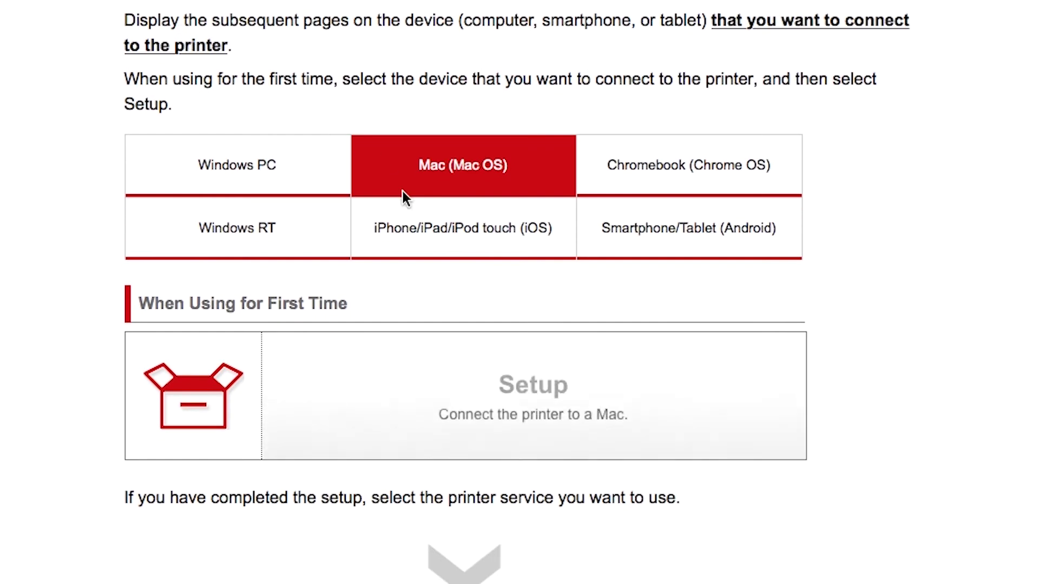
click(471, 393)
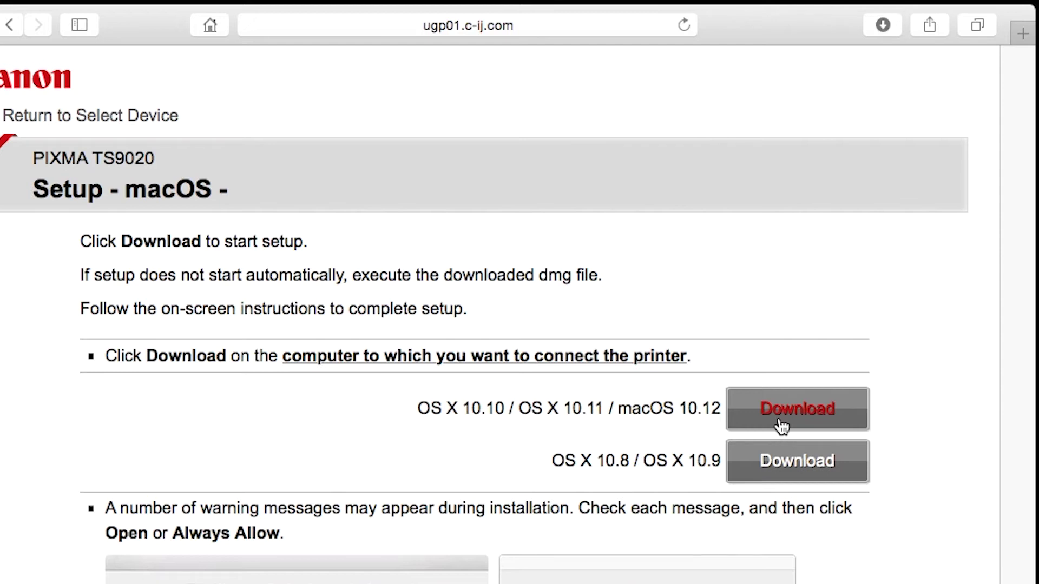
Step: Open mac-ts9000-1_2-mcd.dmg, close Safari and the CANON_IJ window, and launch Setup past the warning
click(882, 26)
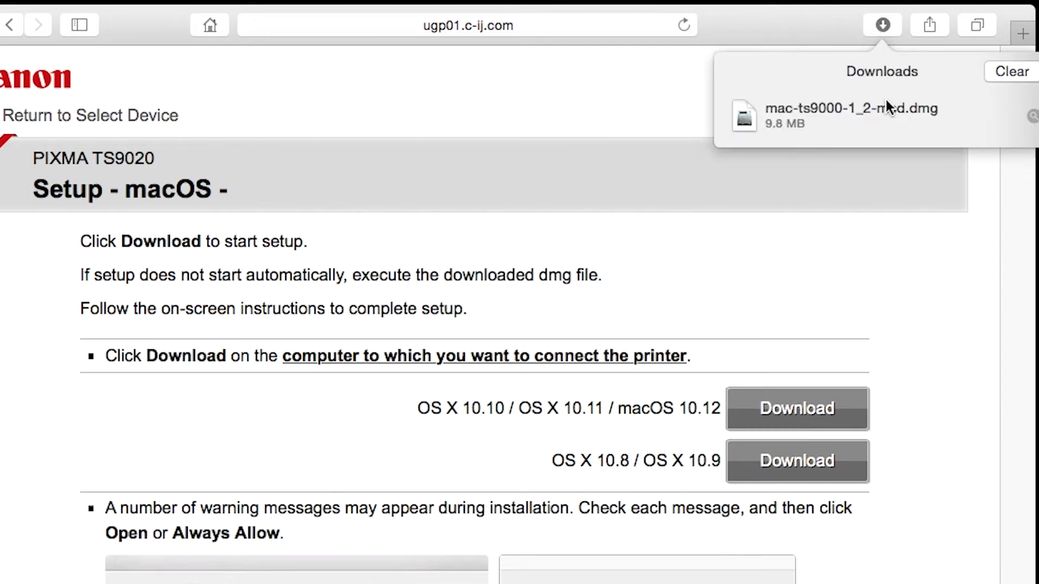
double_click(889, 118)
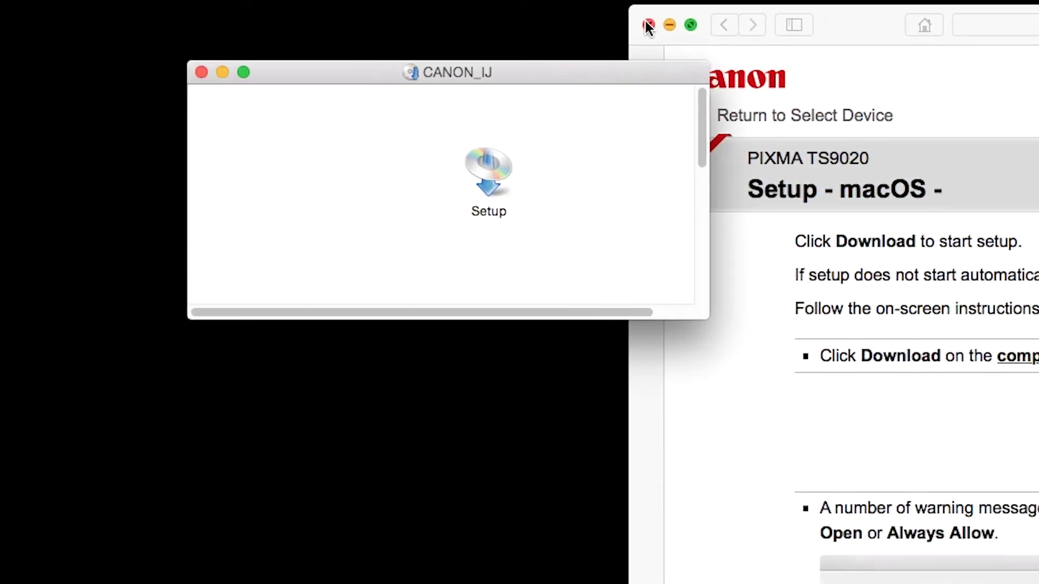
click(647, 25)
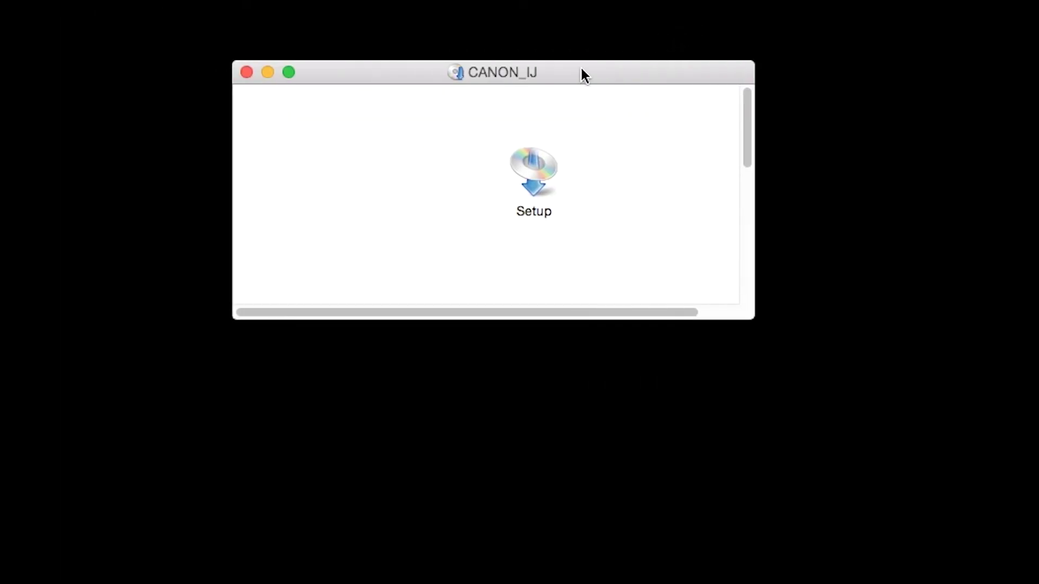
double_click(531, 157)
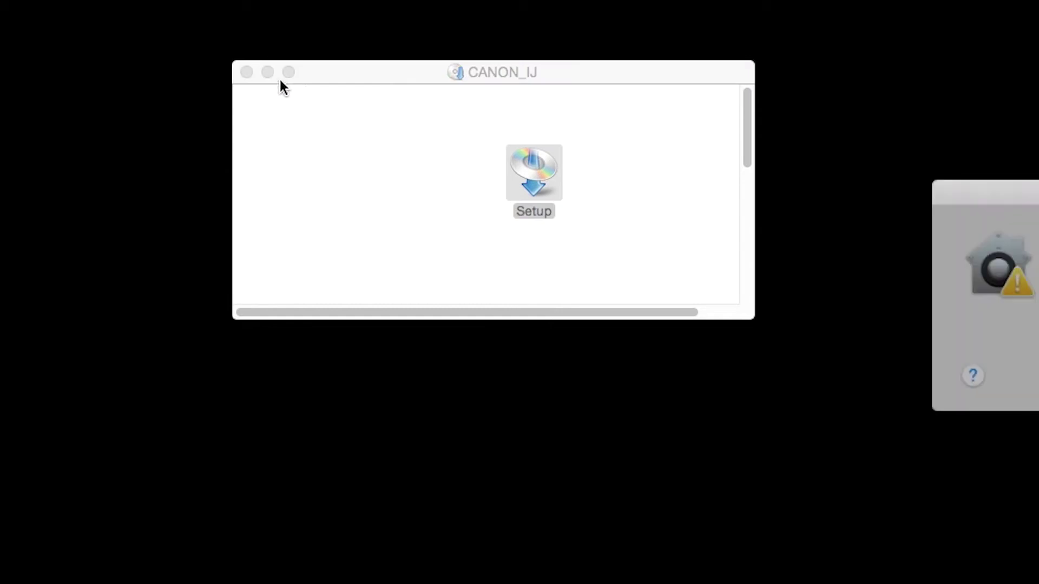
click(166, 72)
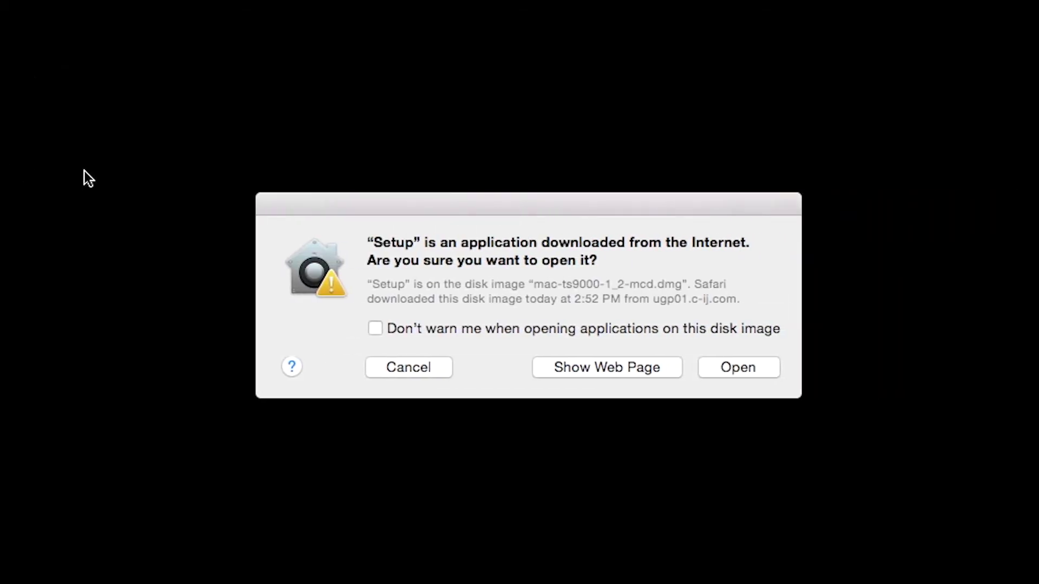
click(737, 366)
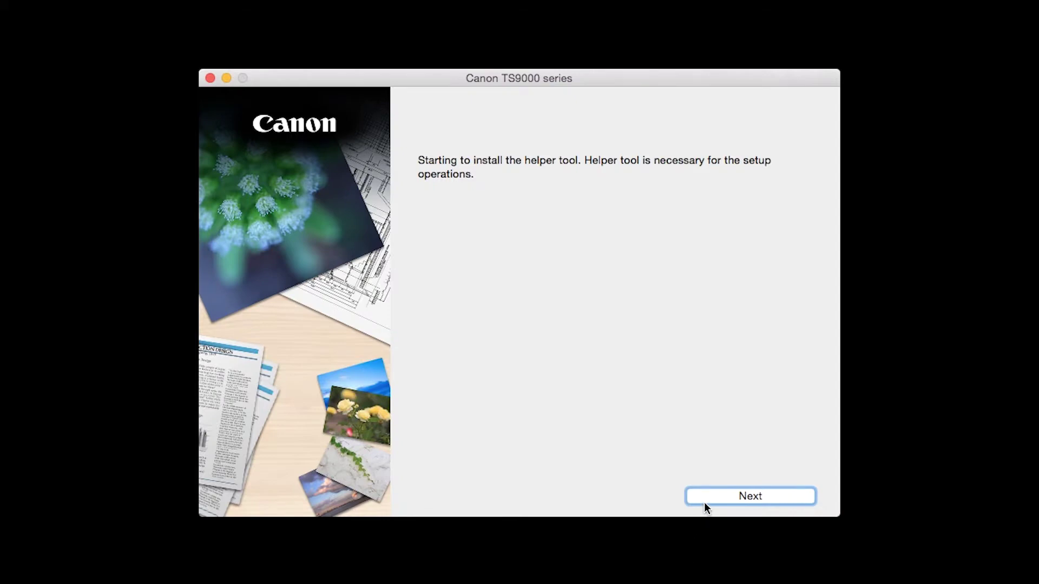
Step: Install the helper tool using the administrator password, then start the printer setup
click(708, 495)
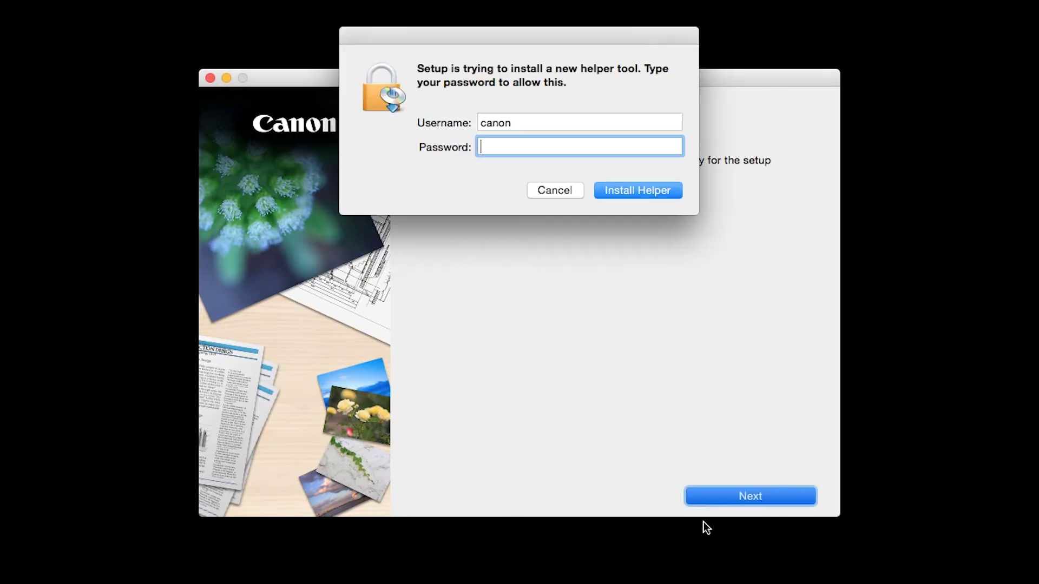
text(********)
click(647, 187)
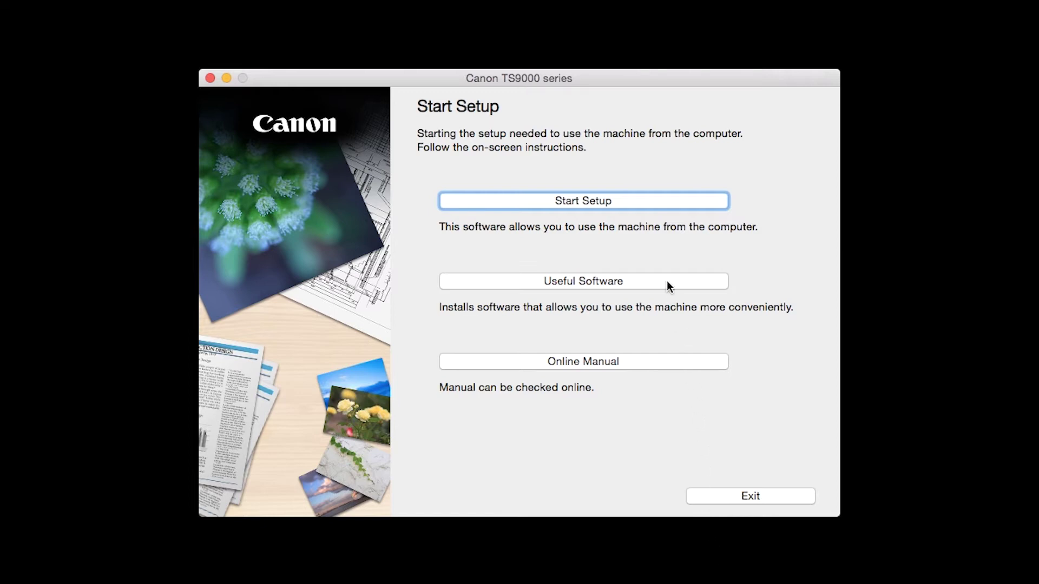
click(652, 203)
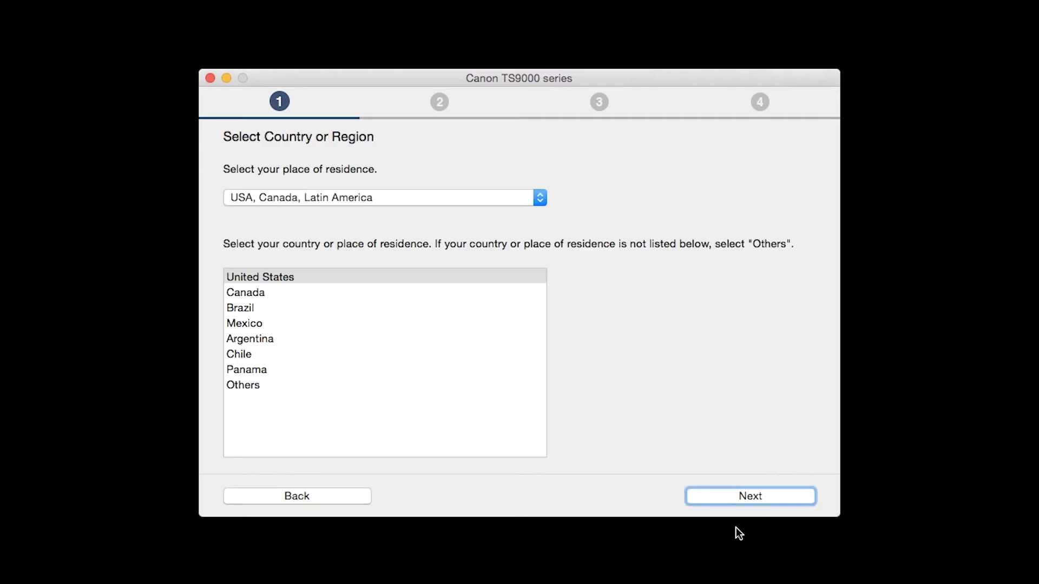
Step: Choose United States as the region, accept the license agreement and agree to the Extended Survey Program
click(380, 282)
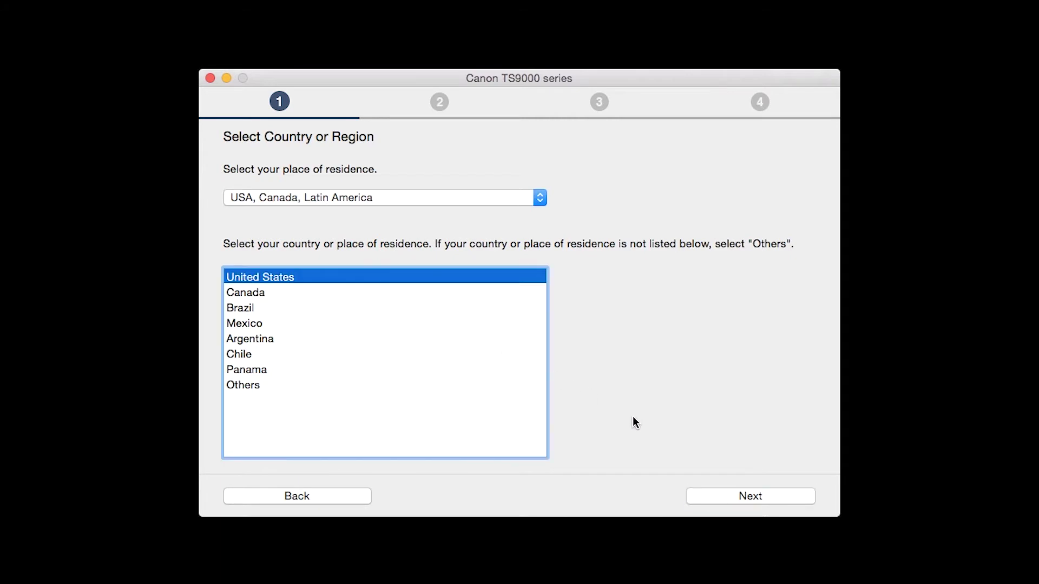
click(727, 491)
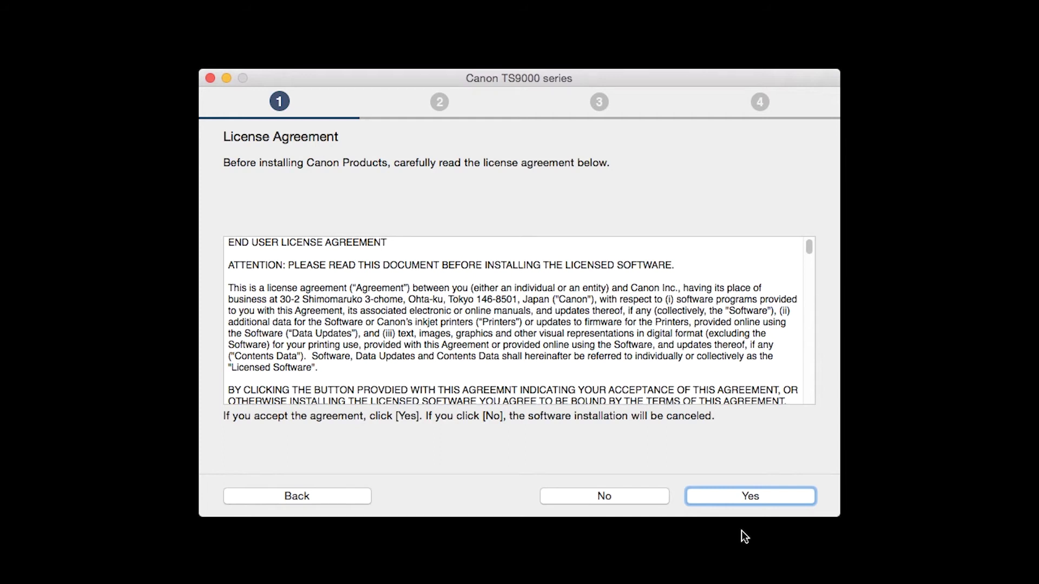
click(736, 498)
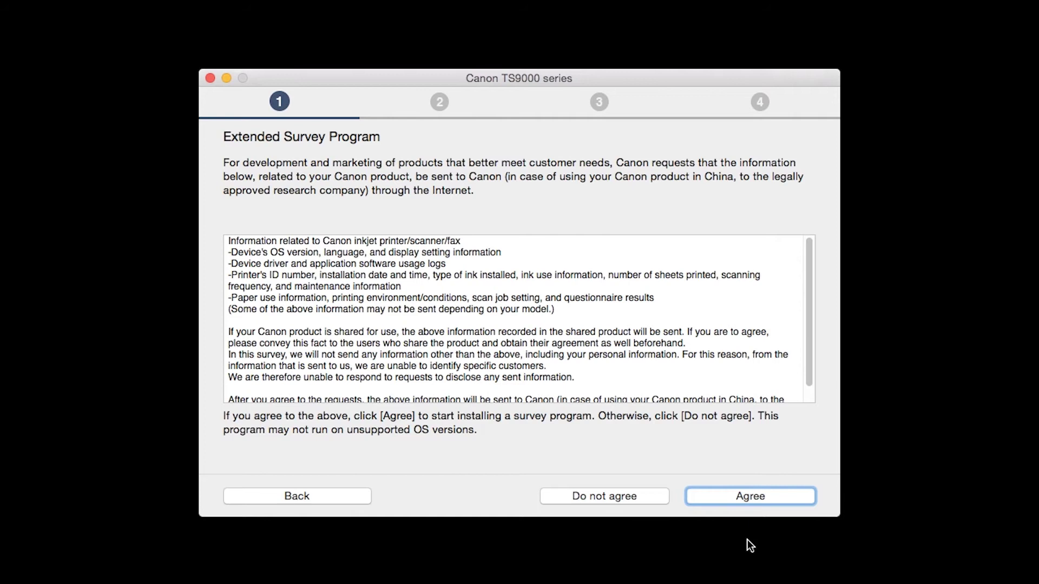
click(726, 498)
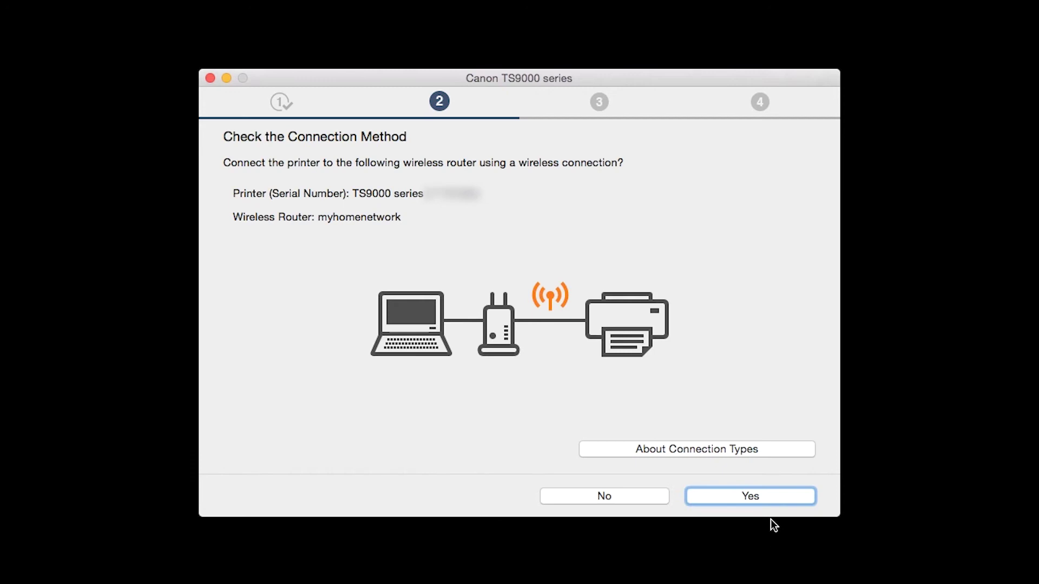
Step: Connect the printer wirelessly to myhomenetwork_2.4Ghz by entering the network key
click(770, 497)
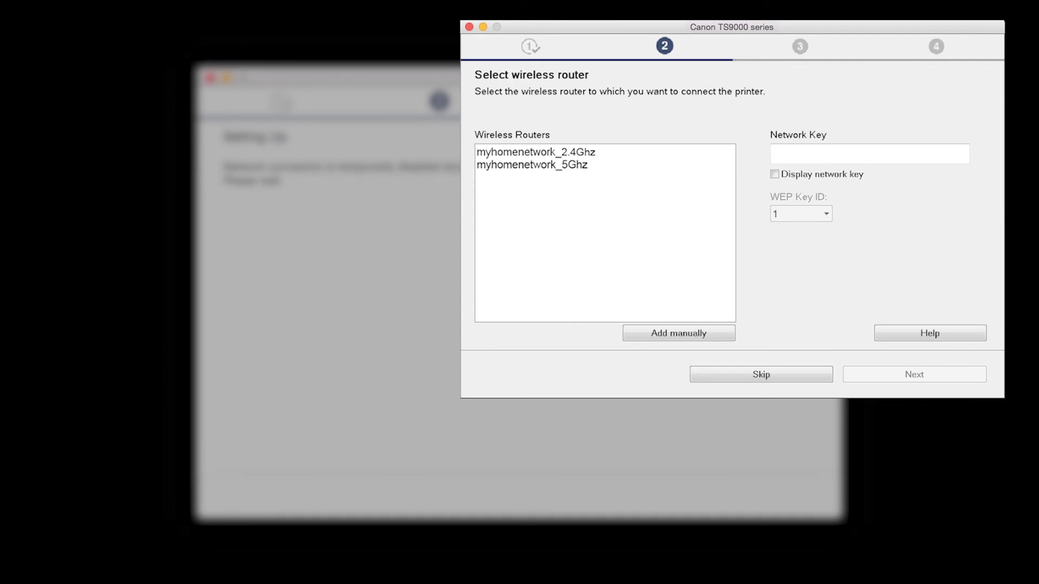
click(536, 152)
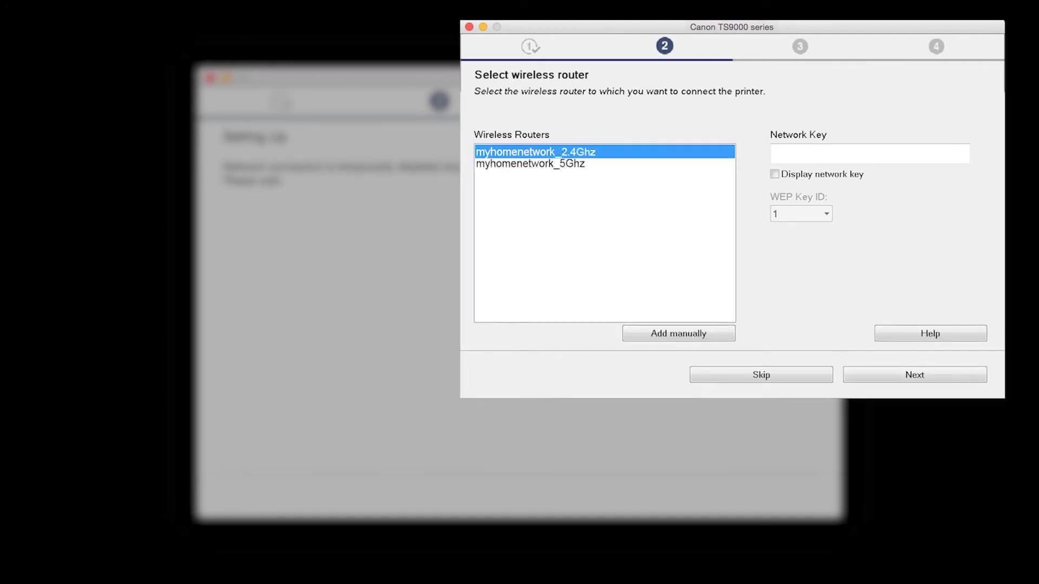
click(870, 154)
text(********)
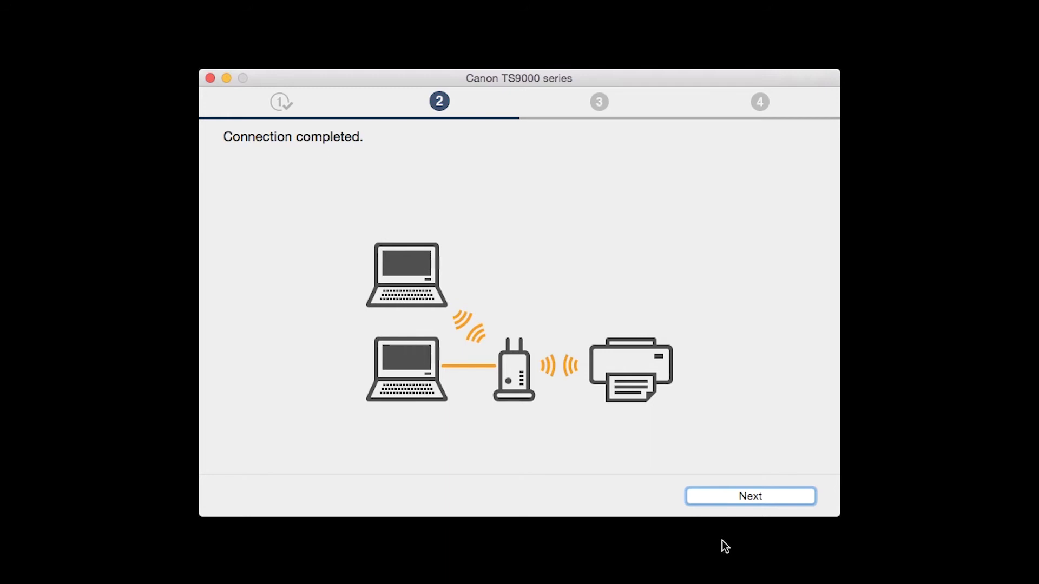
click(726, 497)
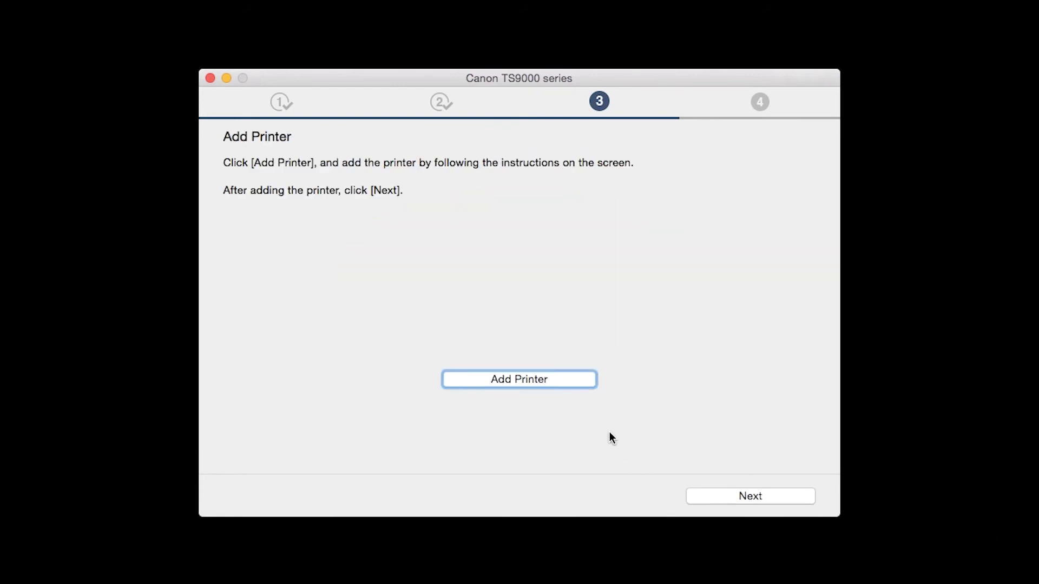
Step: Add the Canon TS9000 series printer in macOS with the Canon TS9000 series driver instead of Secure AirPrint
click(572, 386)
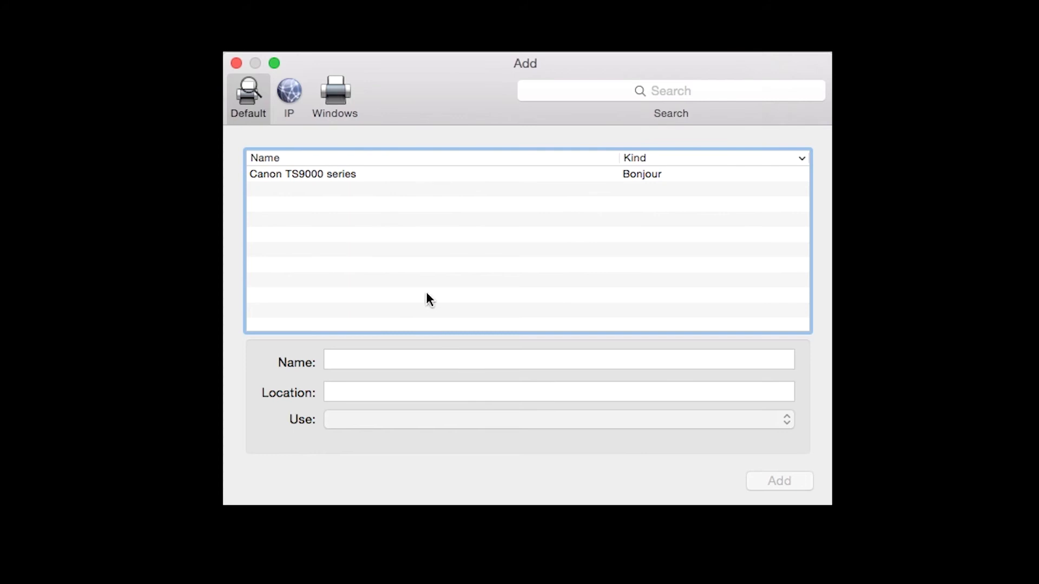
click(364, 177)
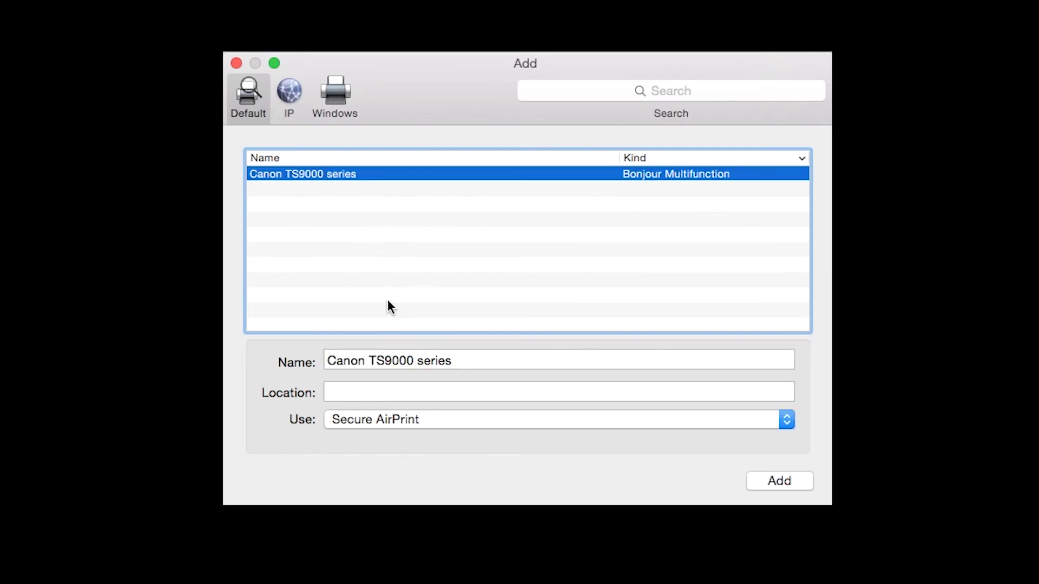
click(421, 421)
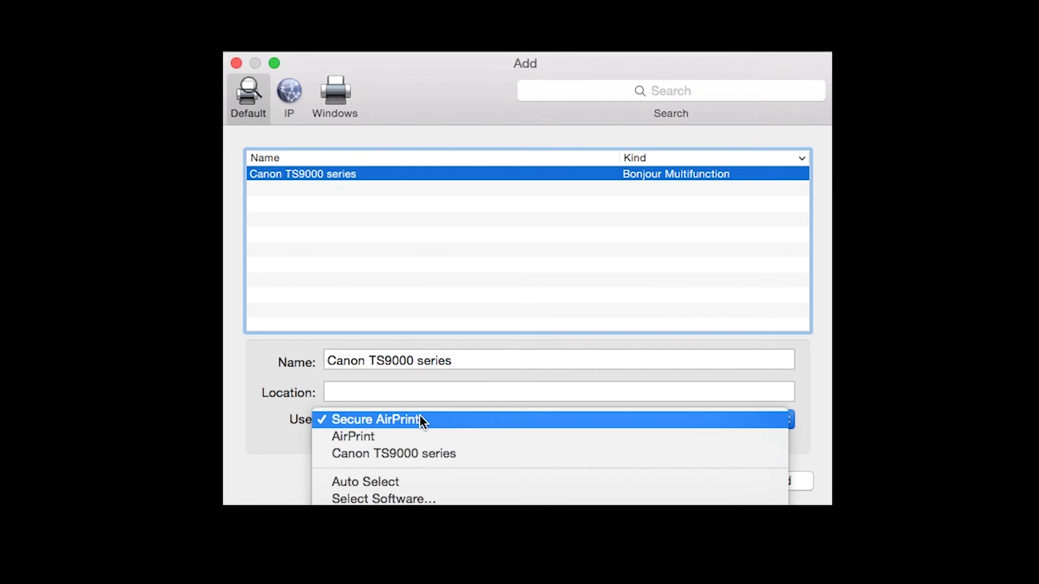
click(433, 455)
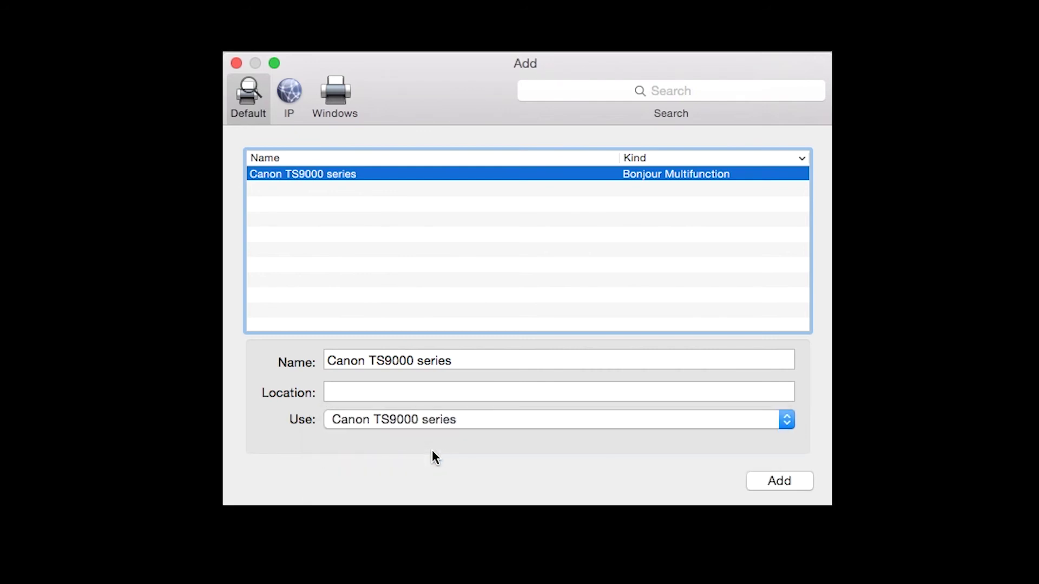
click(779, 481)
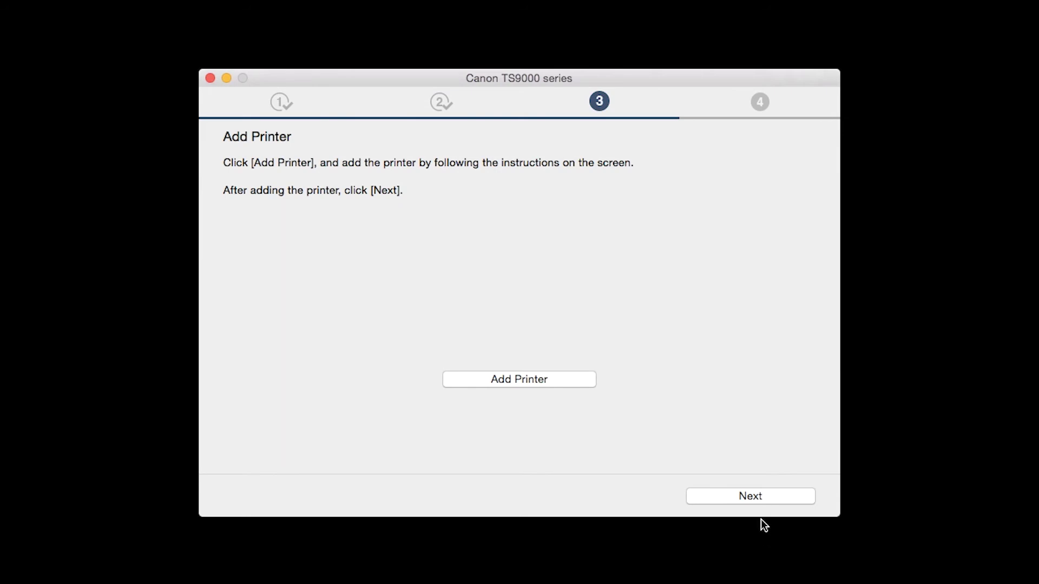
Step: Print a test page and proceed through Setup Complete
click(765, 498)
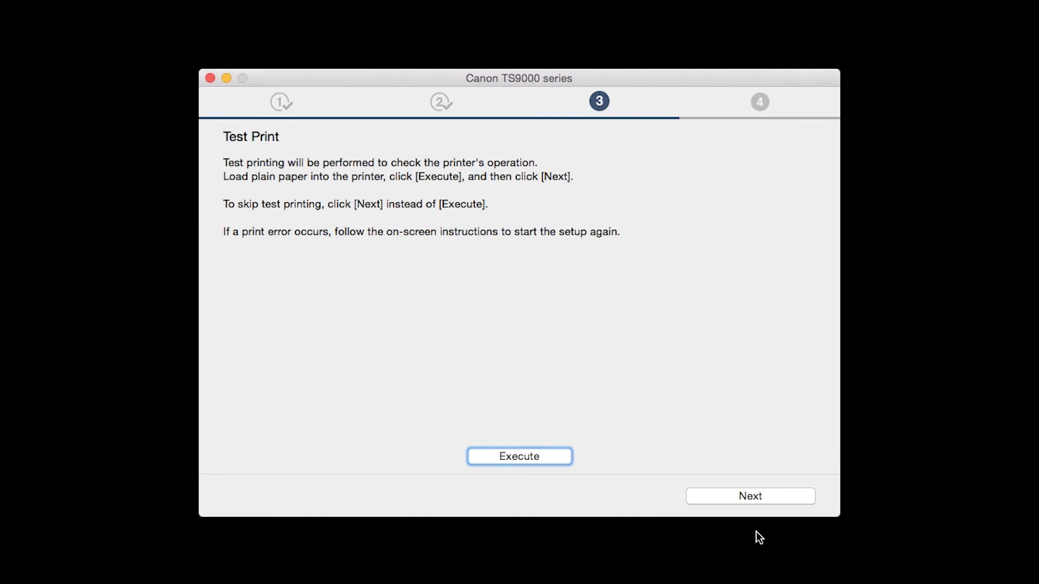
click(557, 461)
click(727, 498)
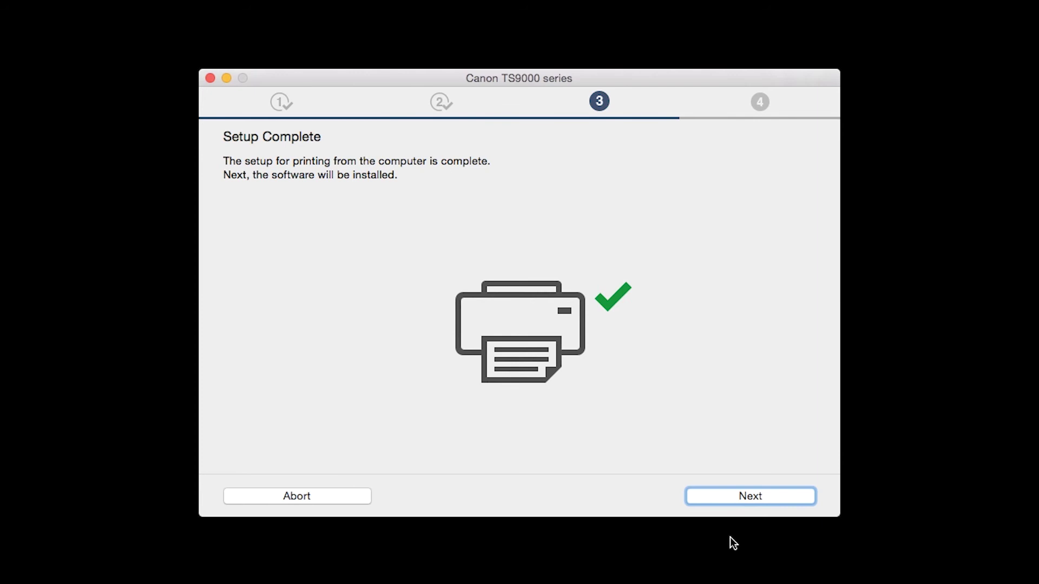
click(726, 503)
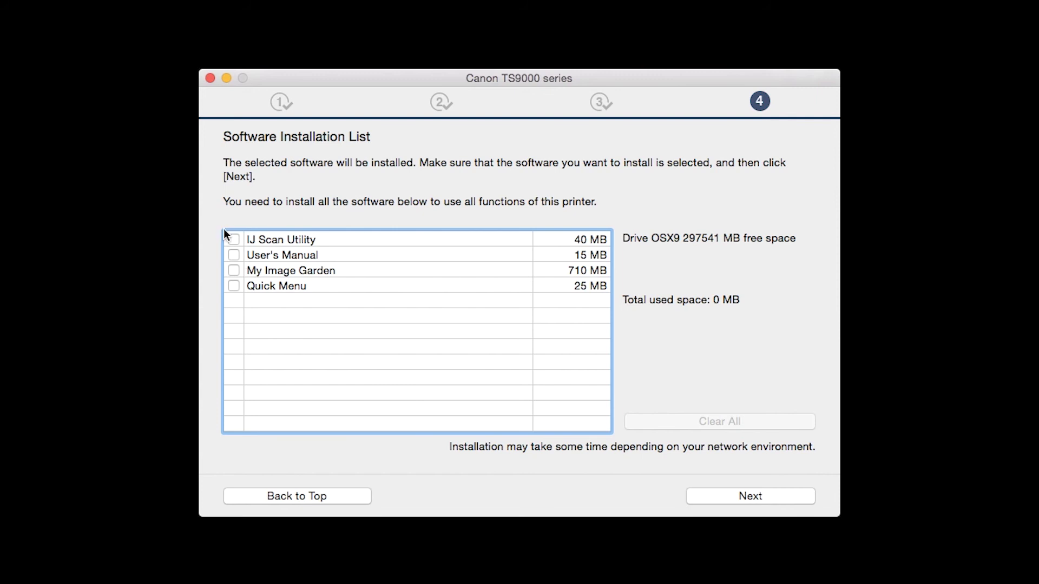
Step: Tick IJ Scan Utility, User's Manual, My Image Garden and Quick Menu, then install them
click(233, 240)
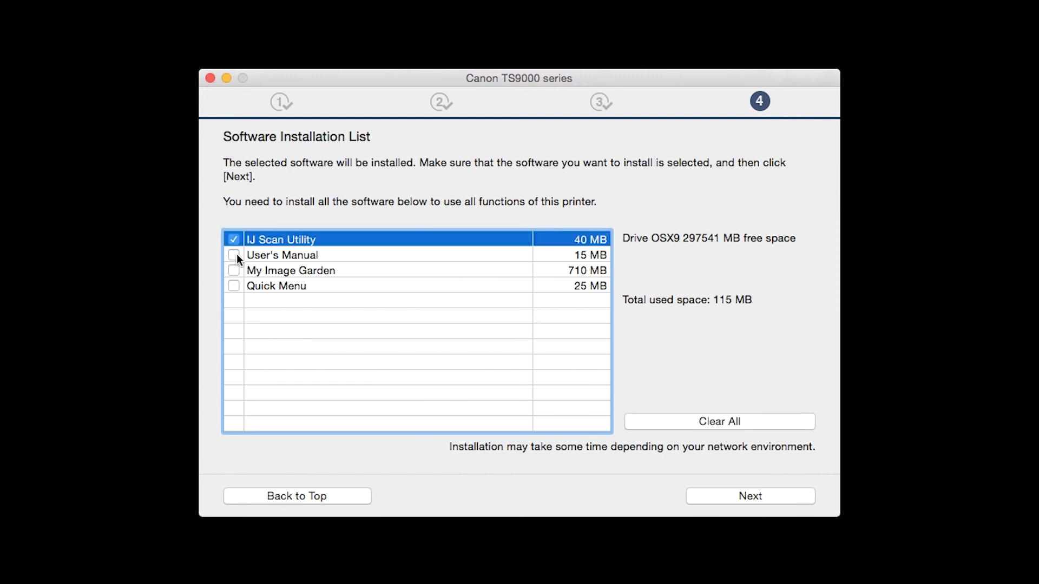
click(236, 255)
click(234, 272)
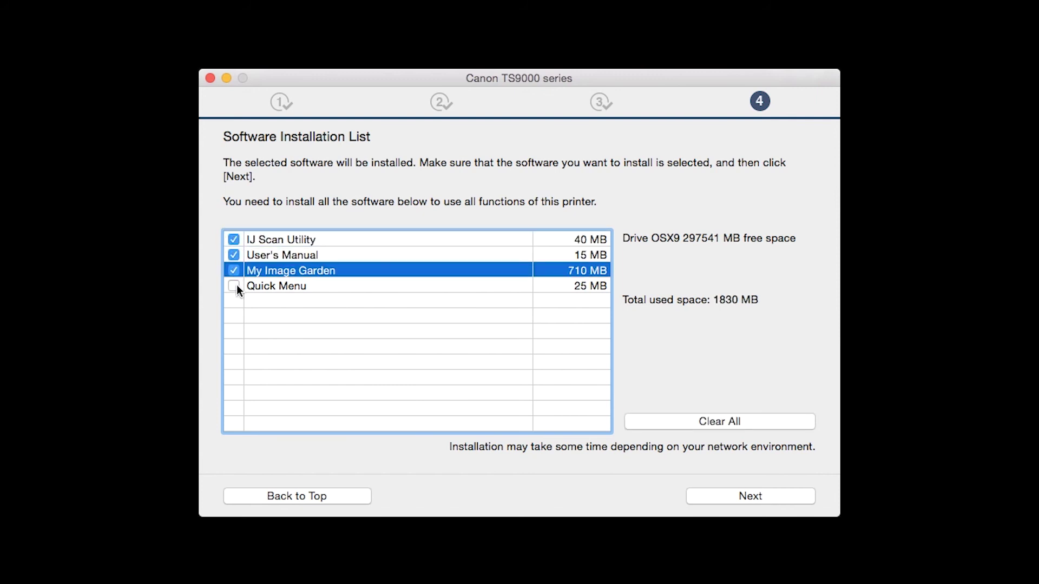
click(235, 286)
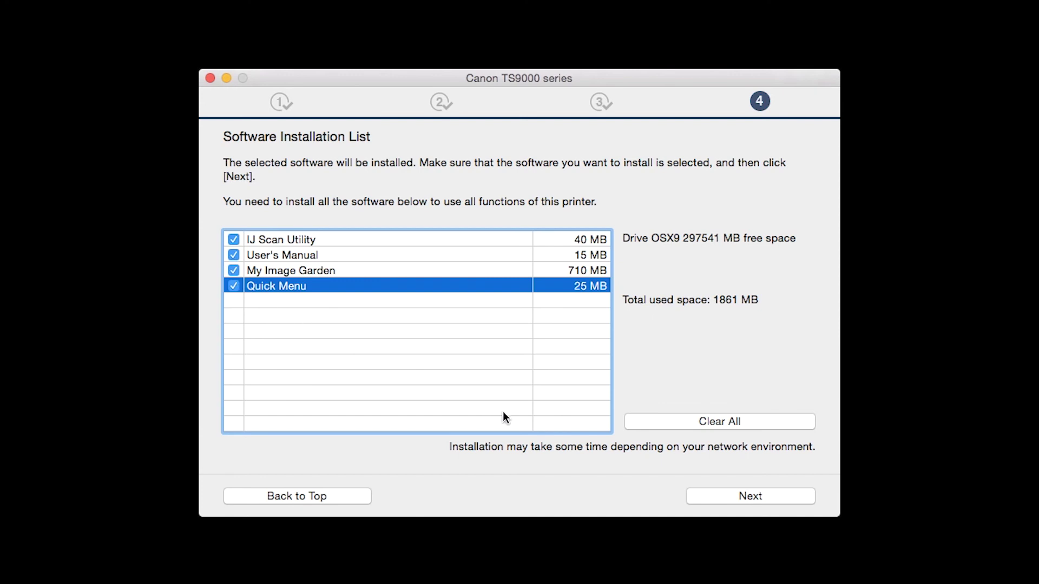
click(719, 495)
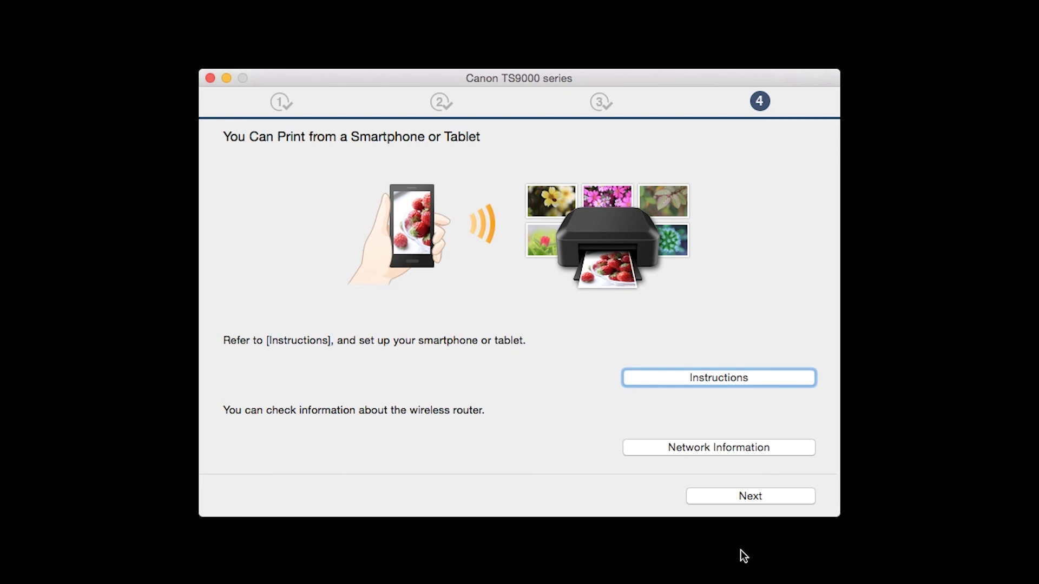
Step: Continue past the smartphone printing page and the User Registration page
click(722, 499)
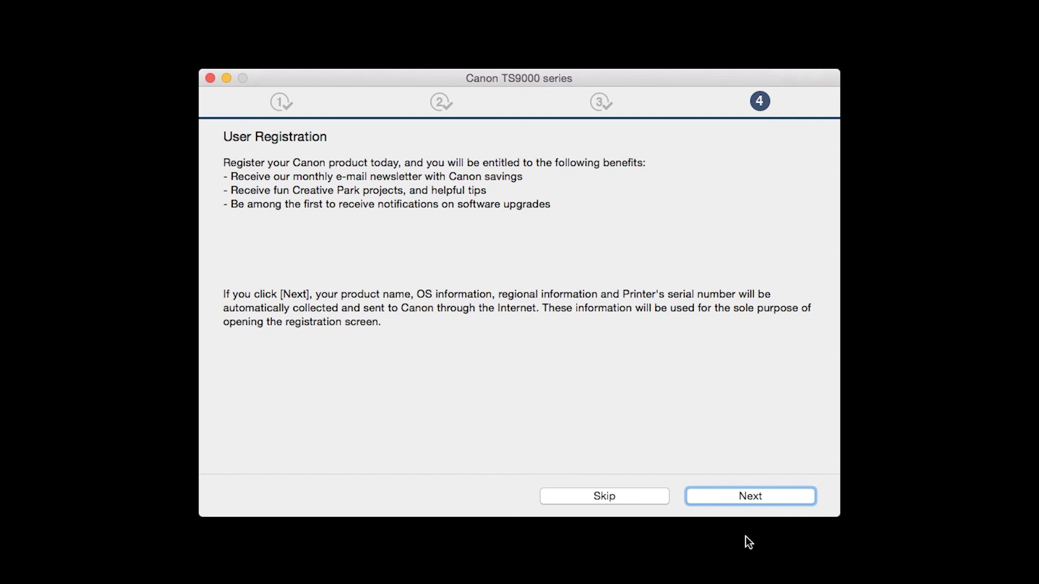
click(729, 499)
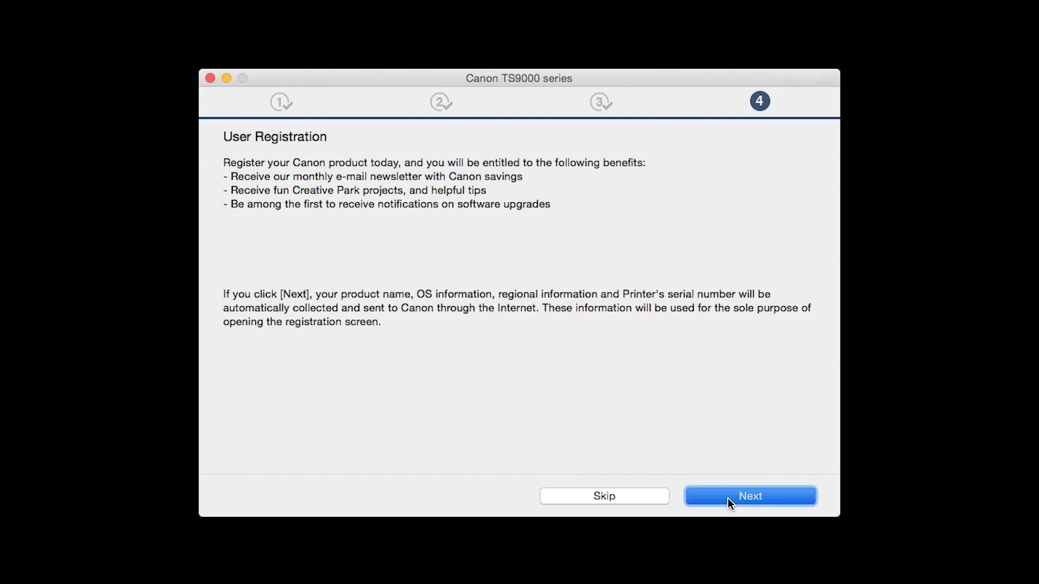